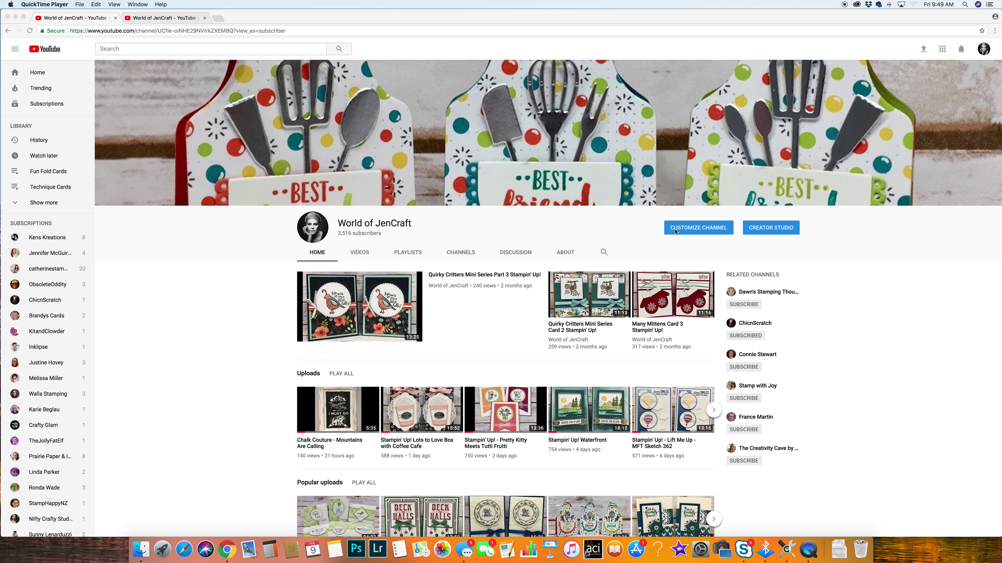
# - Open the end screen editor for the video "Stampin' Up! Lots to Love Box with Coffee Cafe" in Creator Studio
pyautogui.click(775, 232)
pyautogui.click(775, 232)
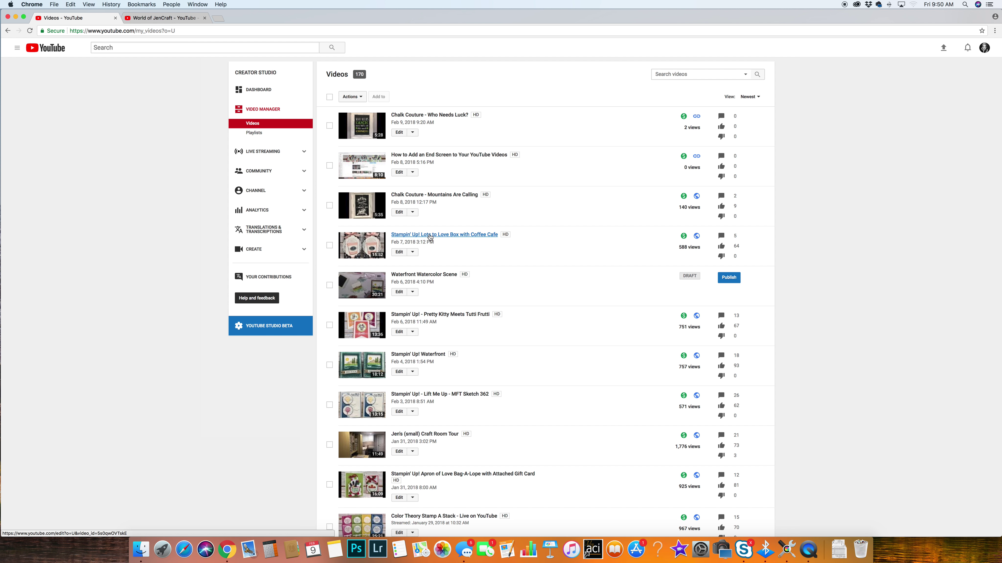
pyautogui.click(456, 236)
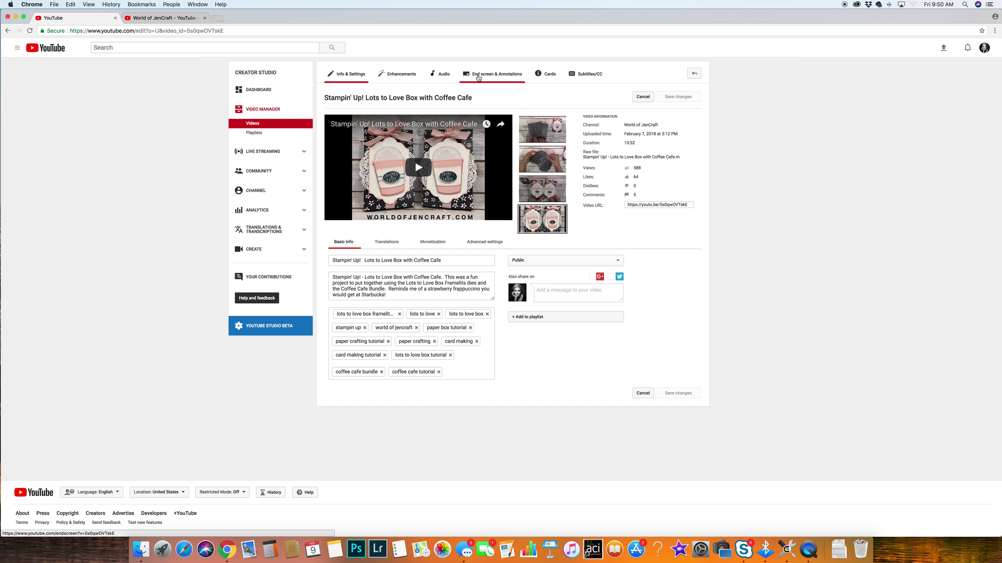
pyautogui.click(479, 77)
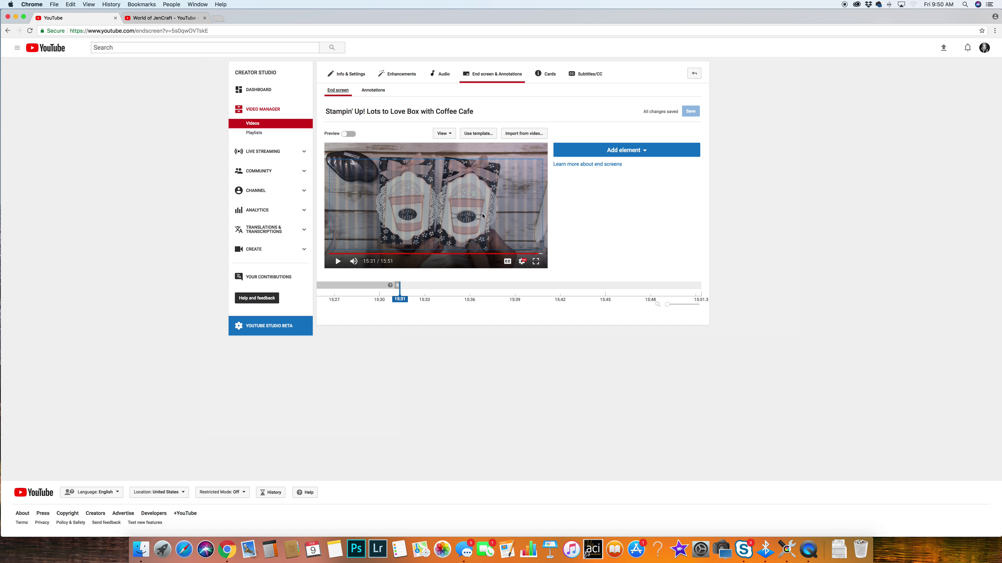
# - Start a Video or Playlist end screen element with the option to choose a specific video, dismissing the backup notification
pyautogui.click(633, 150)
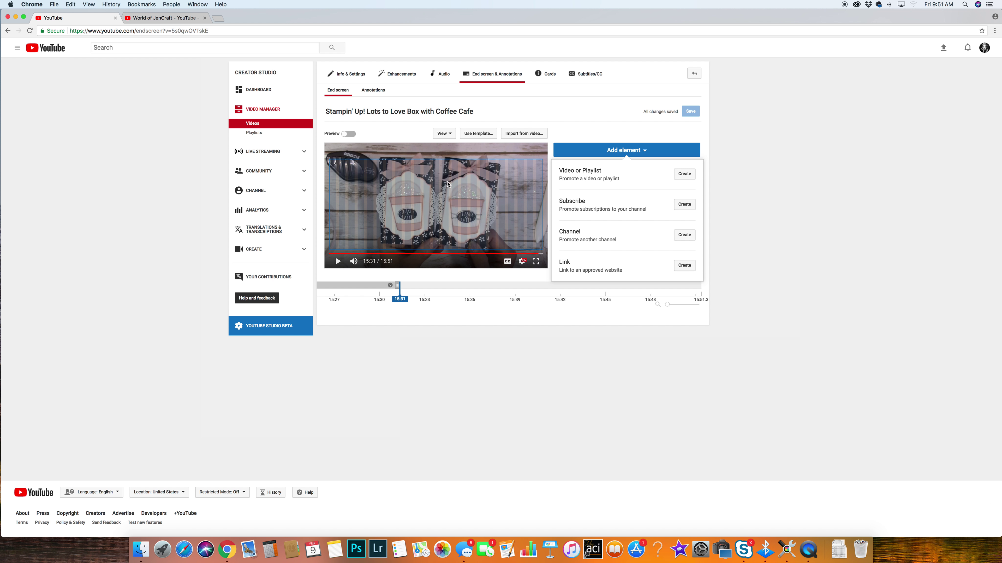
pyautogui.click(684, 174)
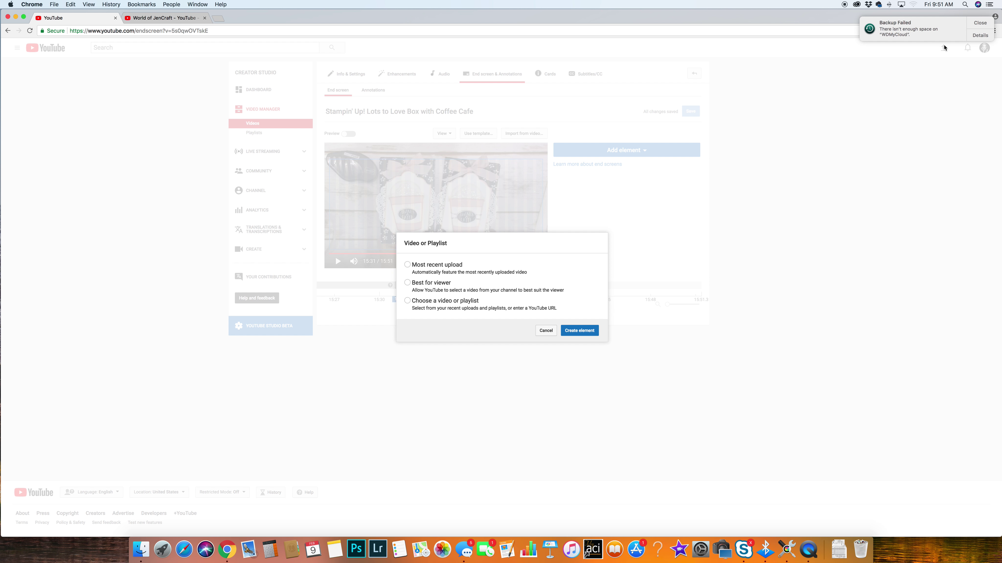
pyautogui.click(980, 24)
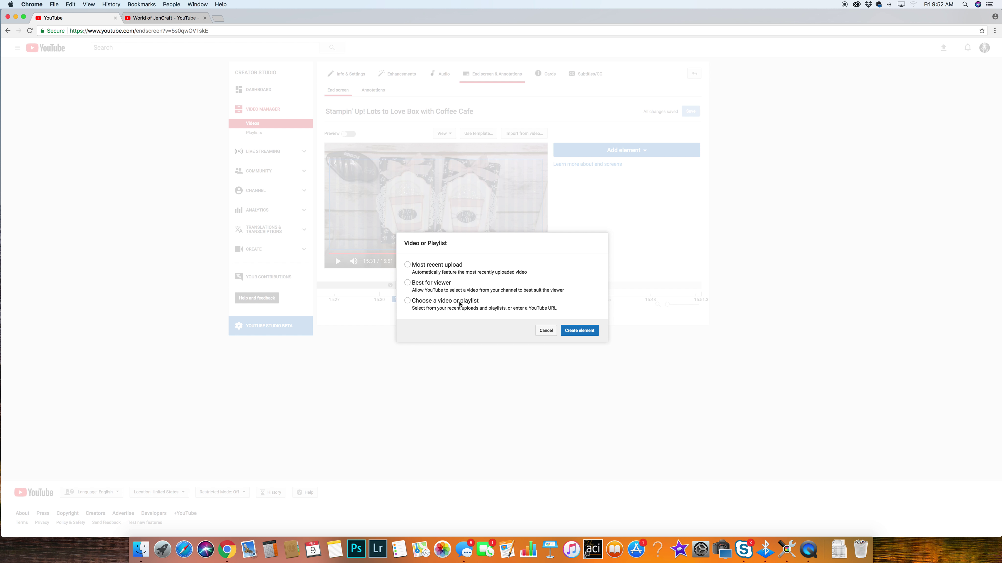
pyautogui.click(408, 301)
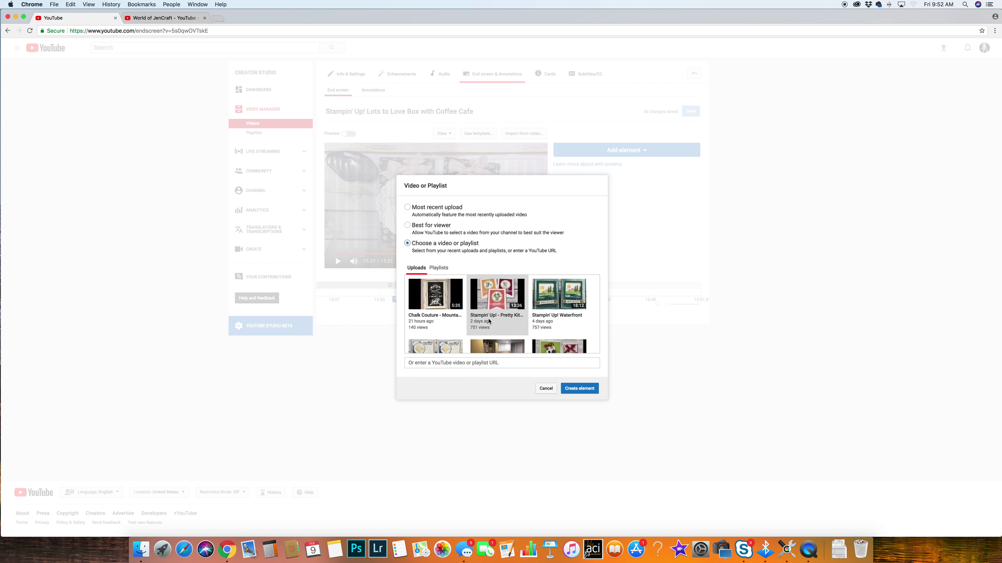
# - Look through the channel's recent uploads for a Coffee Cafe video to promote
pyautogui.scroll(-10, 489, 322)
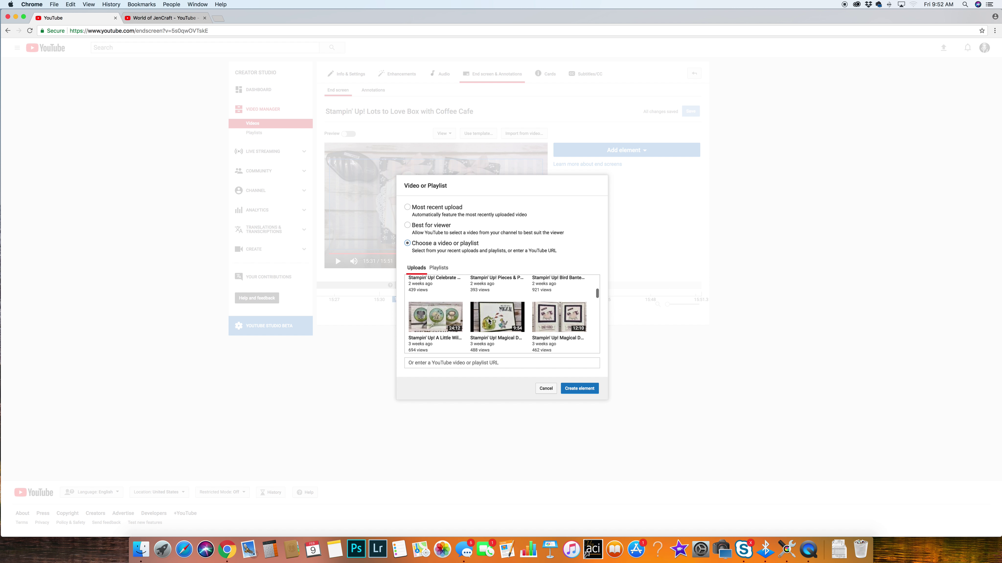
pyautogui.scroll(-10, 489, 321)
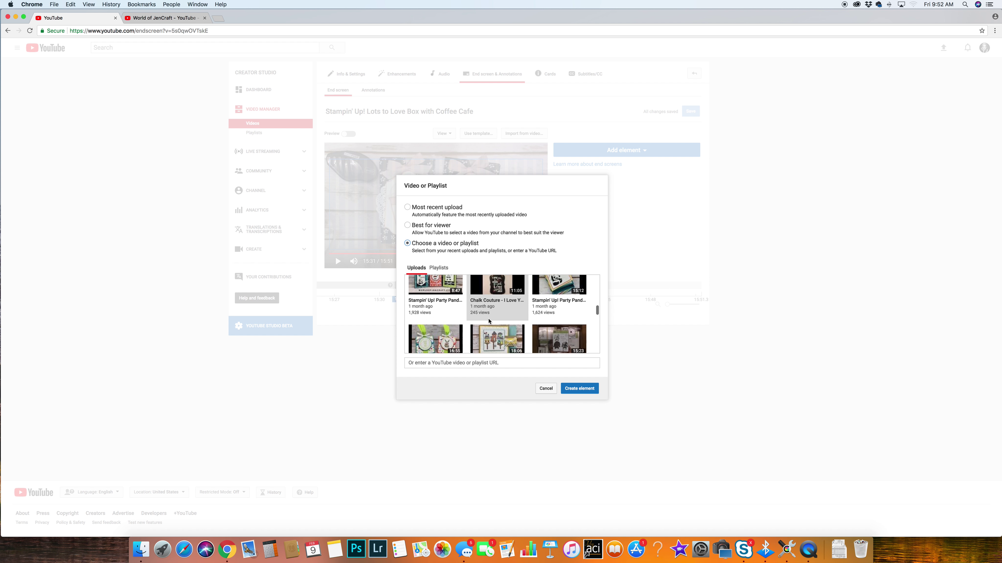
pyautogui.scroll(-10, 489, 322)
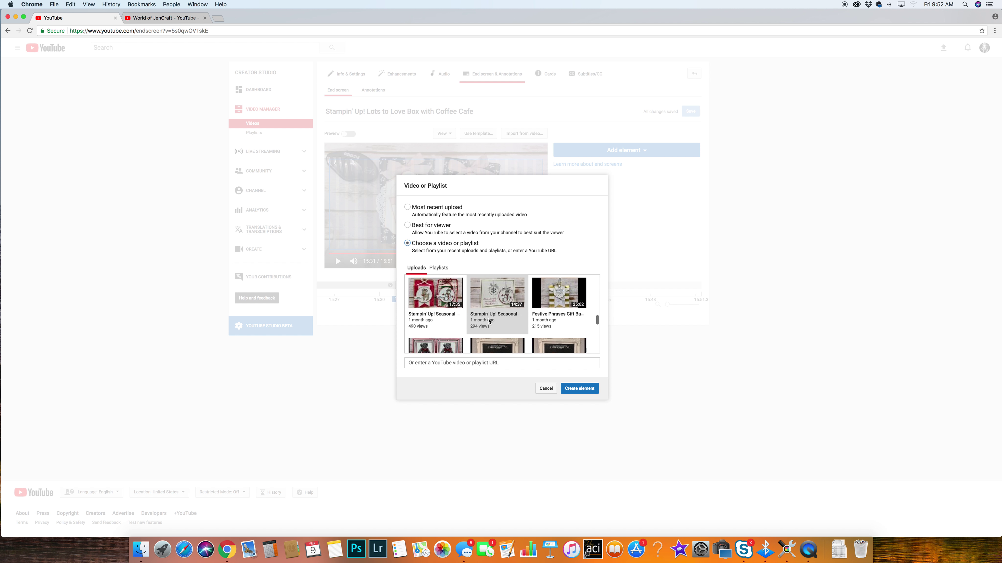
pyautogui.scroll(-10, 489, 322)
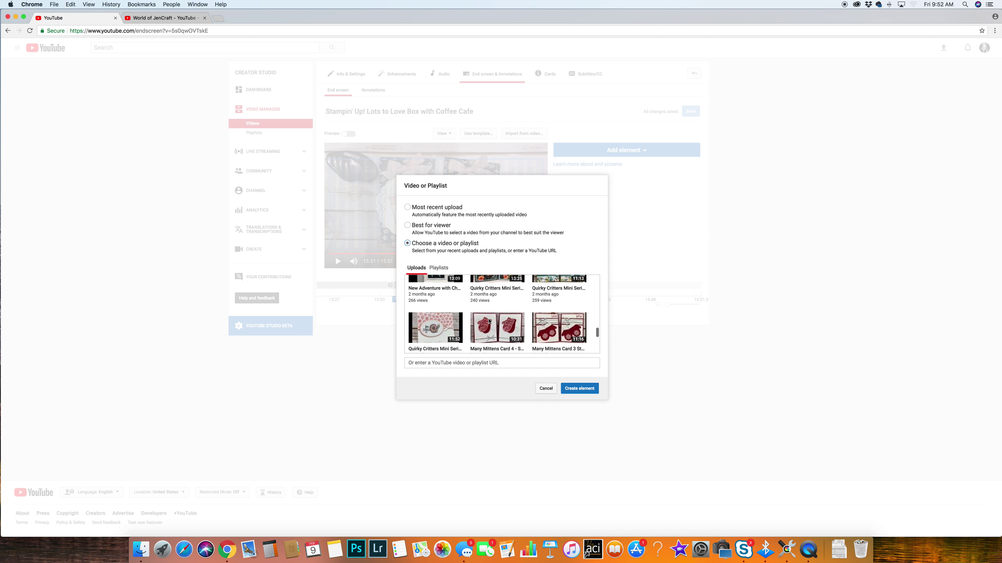
pyautogui.scroll(-10, 489, 321)
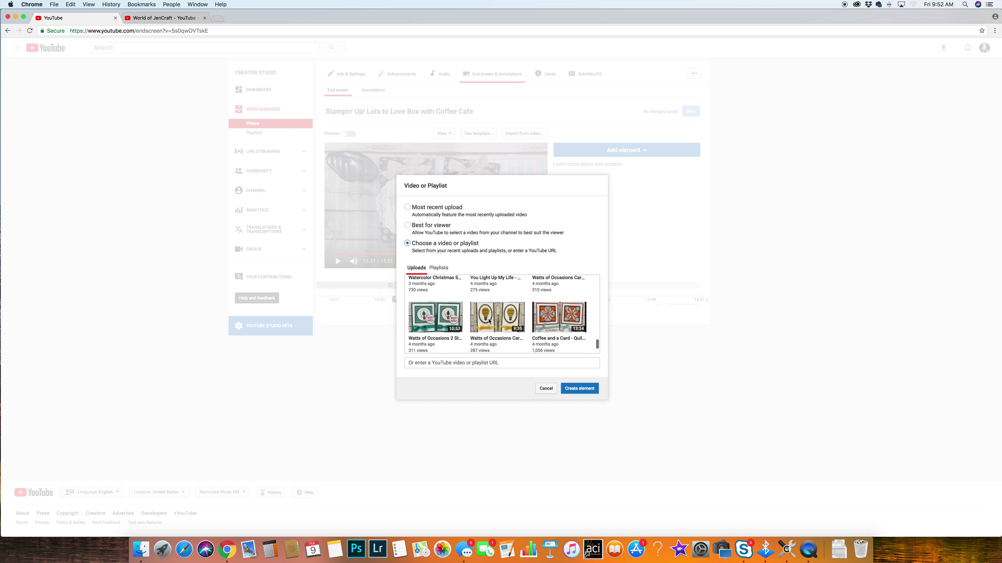
pyautogui.scroll(-3, 489, 321)
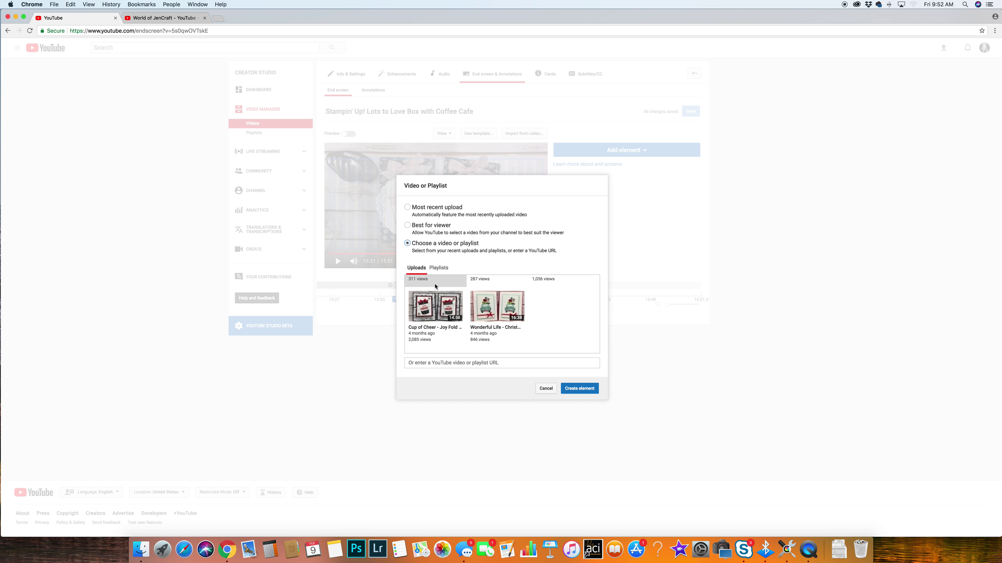
pyautogui.click(444, 363)
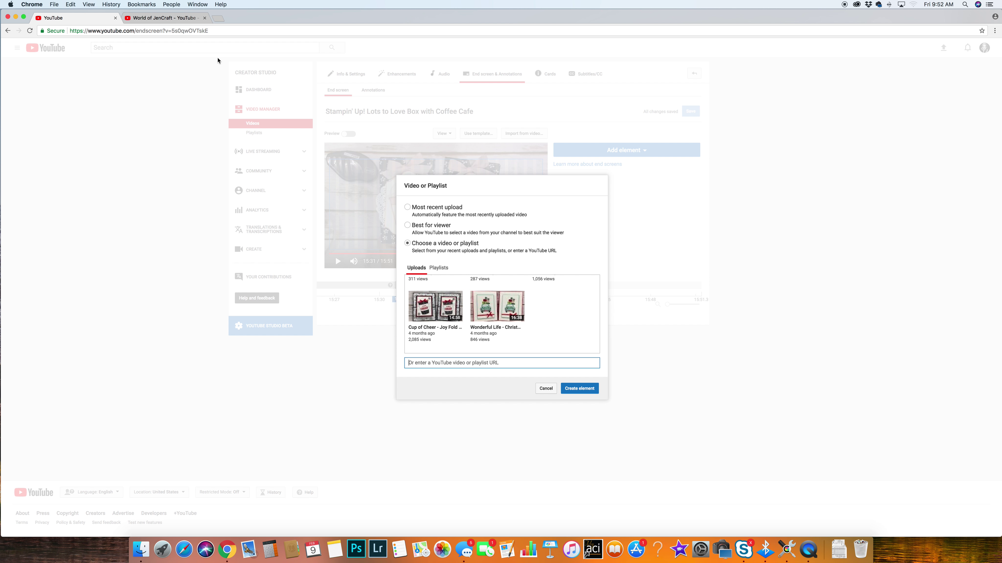
# - In the second browser tab, find "Coffee Cafe Joy Fold Card Stampin' Up!" on page 3 of the channel's video list and copy its URL
pyautogui.click(156, 20)
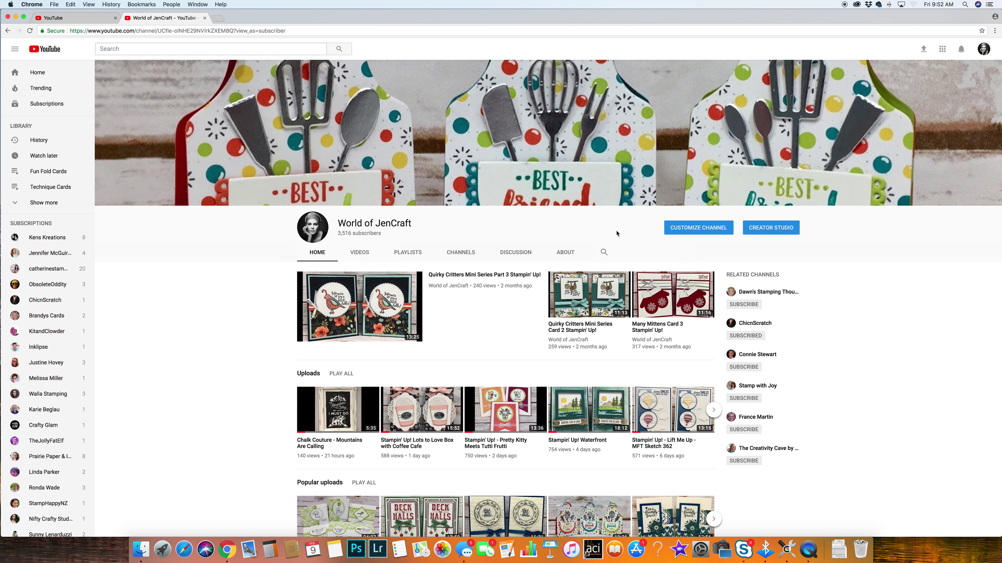
pyautogui.click(783, 228)
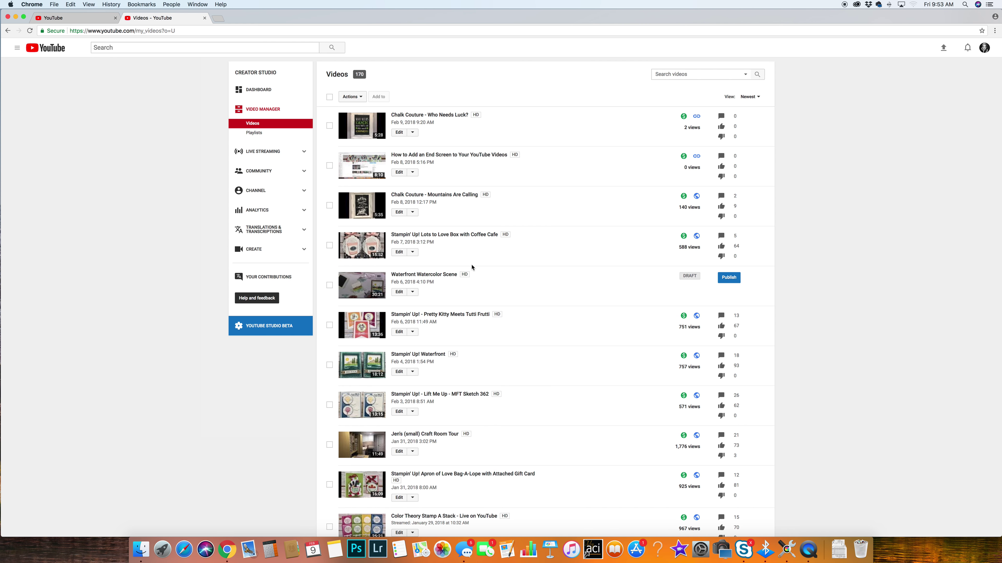
pyautogui.scroll(-20, 472, 267)
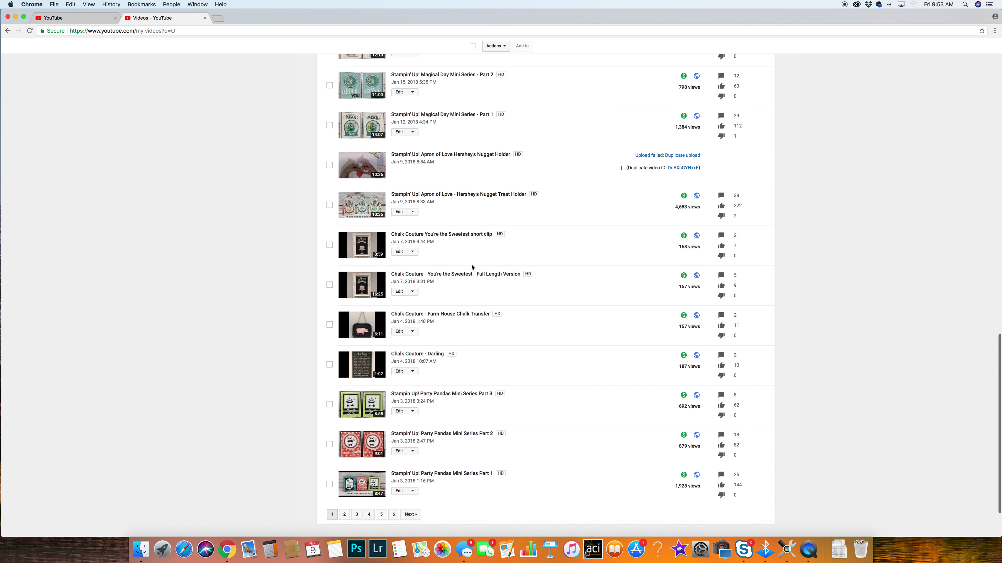
pyautogui.scroll(-3, 471, 267)
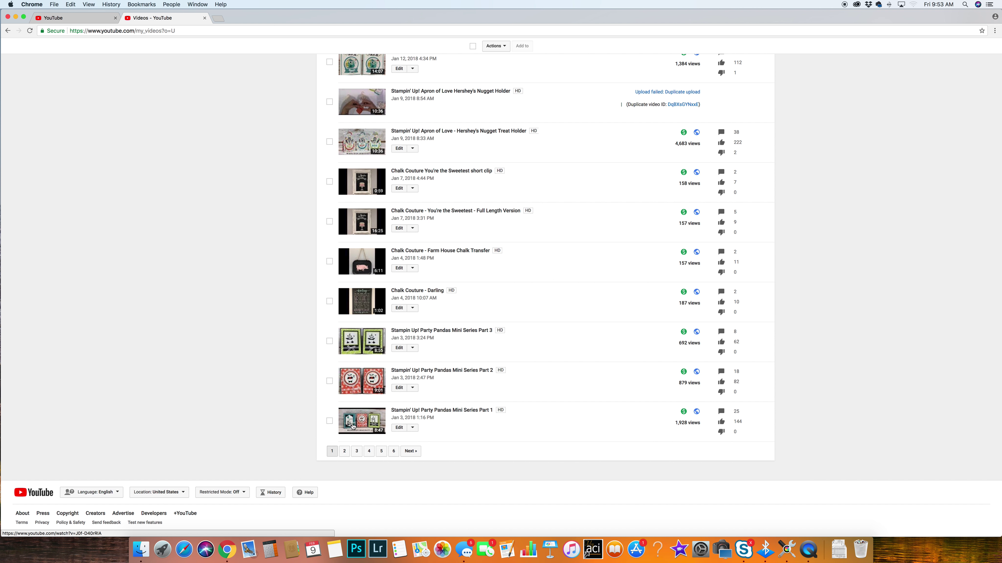
pyautogui.click(357, 452)
pyautogui.scroll(-15, 291, 363)
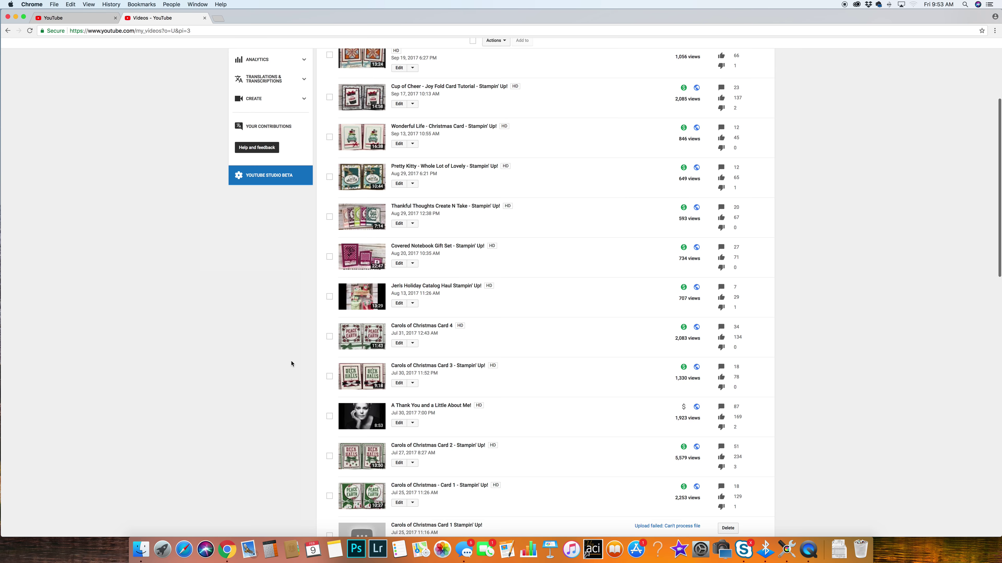
pyautogui.scroll(-10, 291, 363)
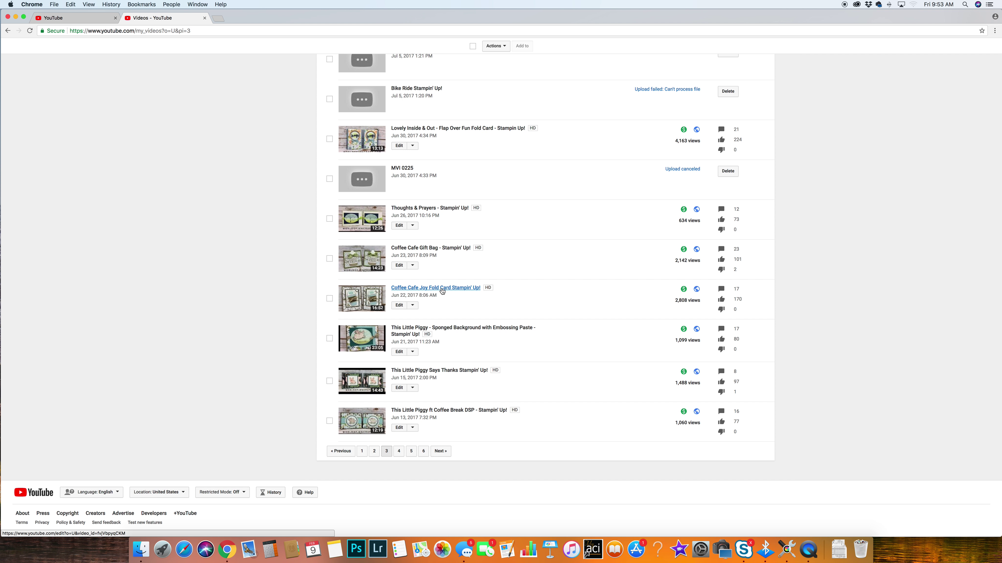
pyautogui.click(442, 291)
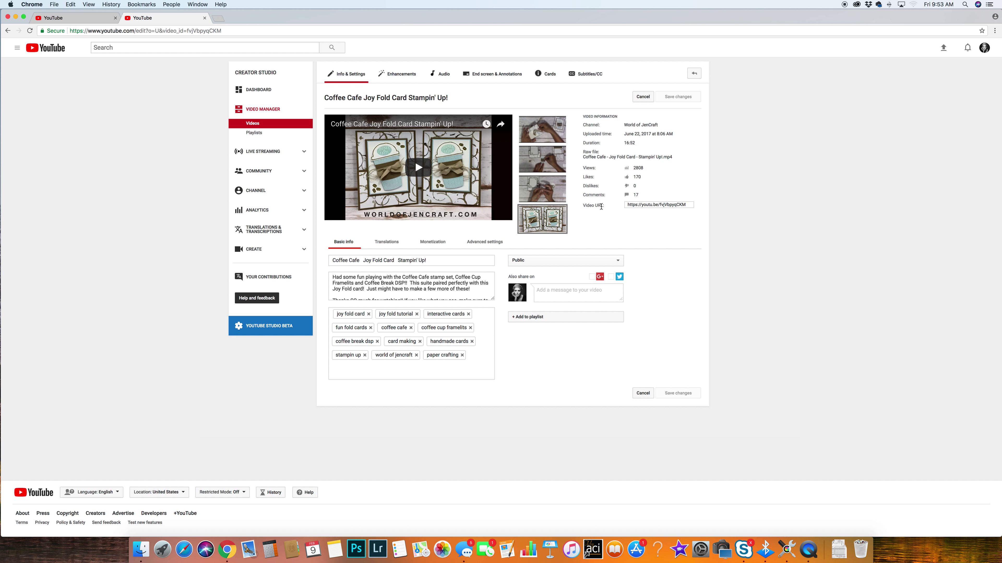
pyautogui.click(660, 205)
pyautogui.press('super+c')
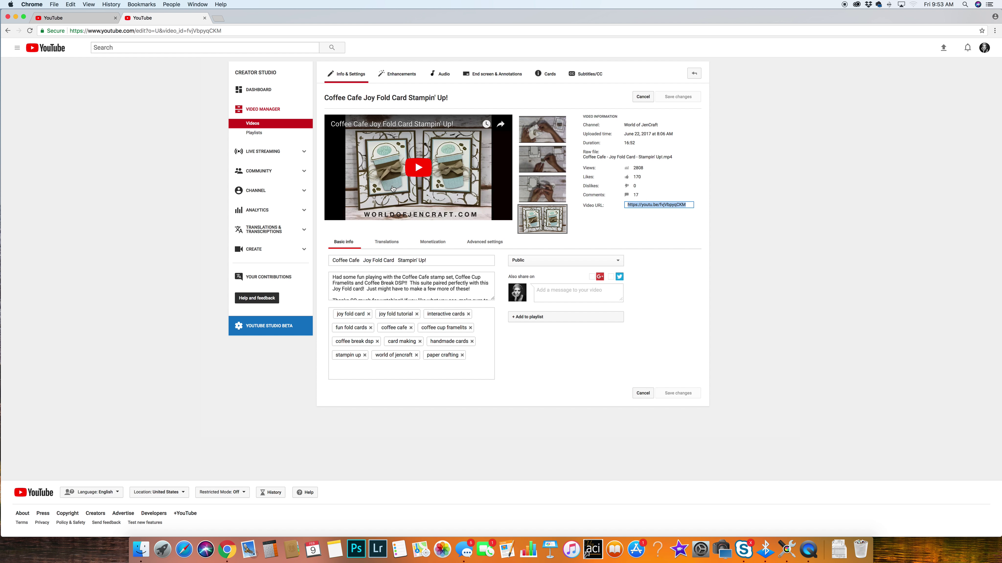
pyautogui.click(87, 19)
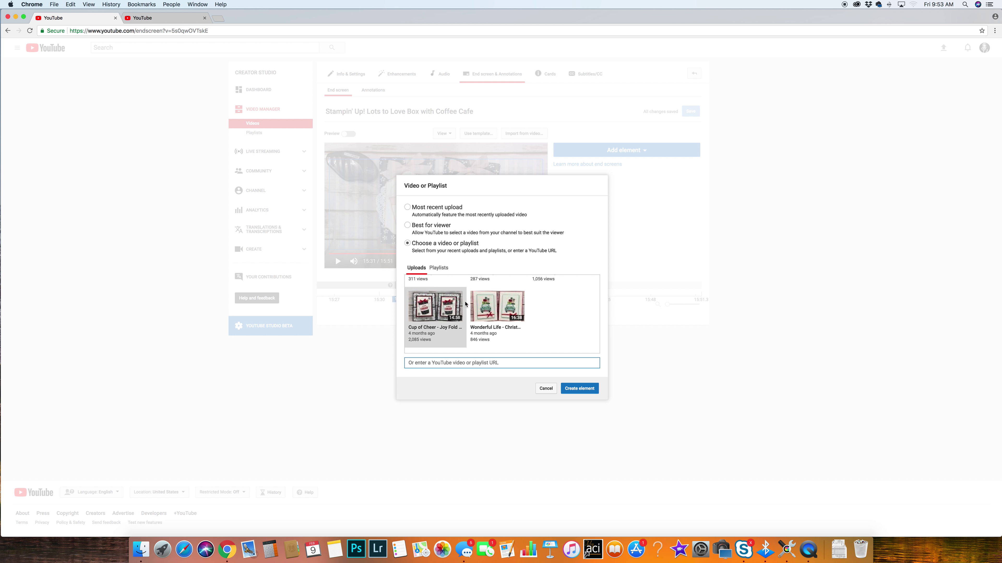
pyautogui.click(466, 363)
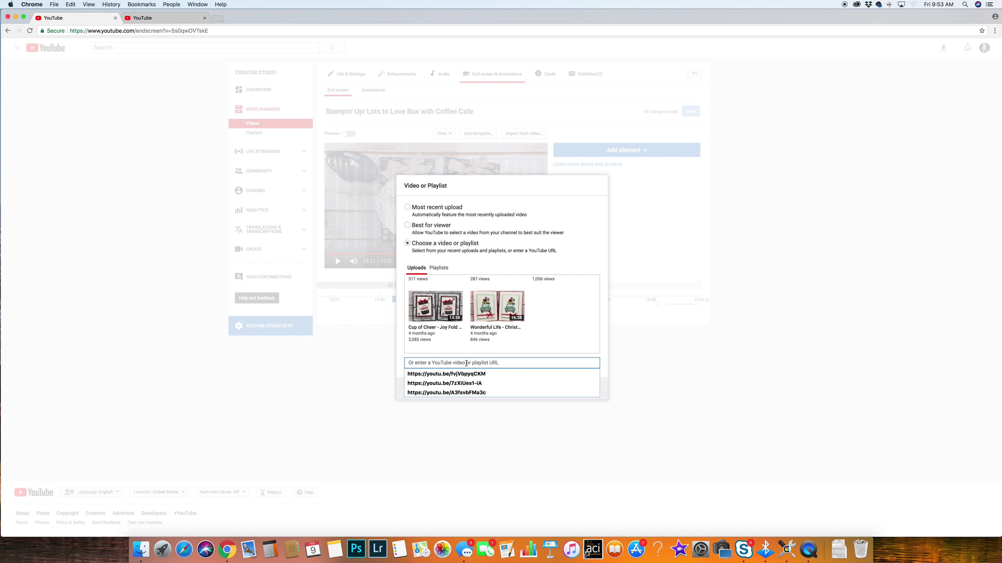
pyautogui.press('super+v')
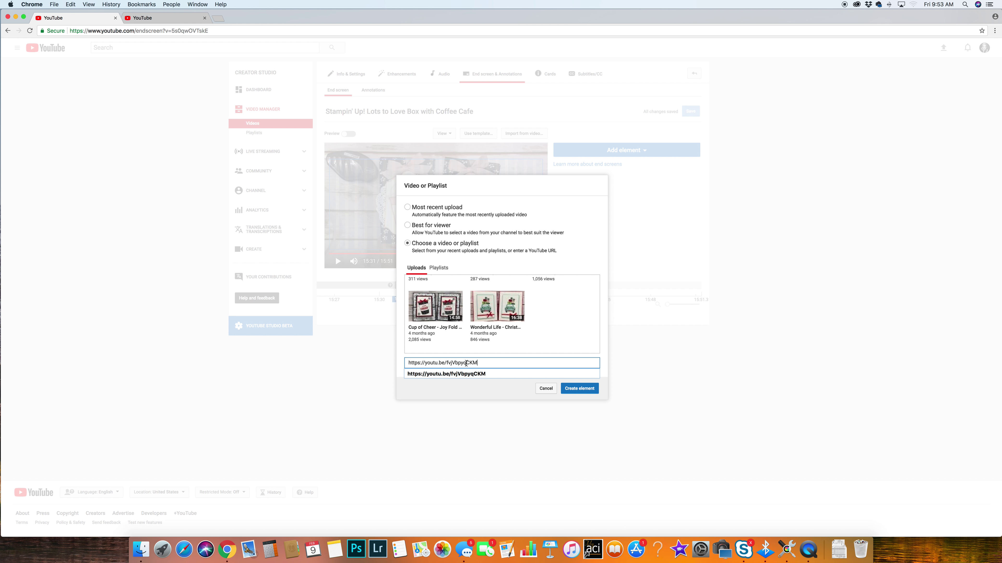
pyautogui.click(489, 375)
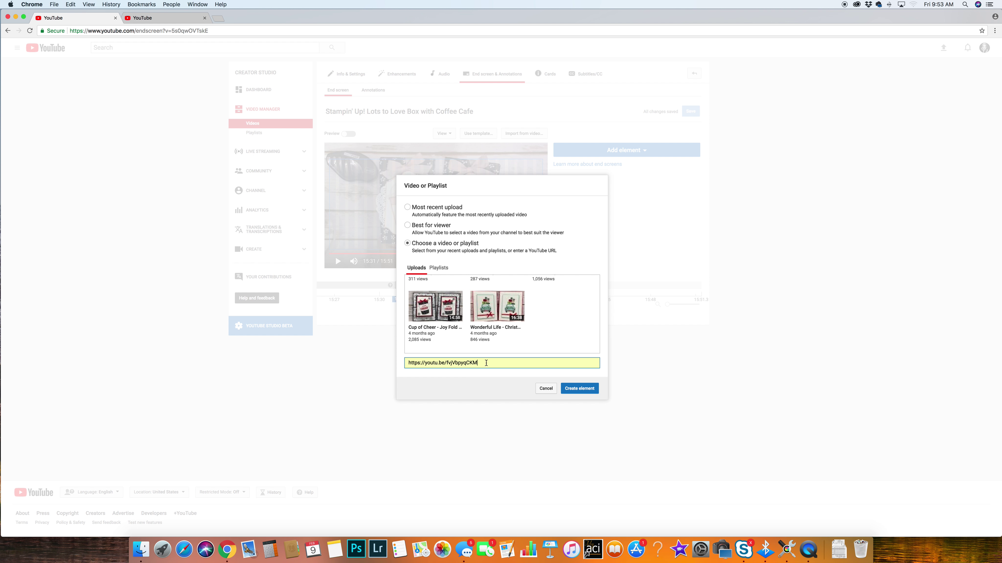
pyautogui.click(580, 389)
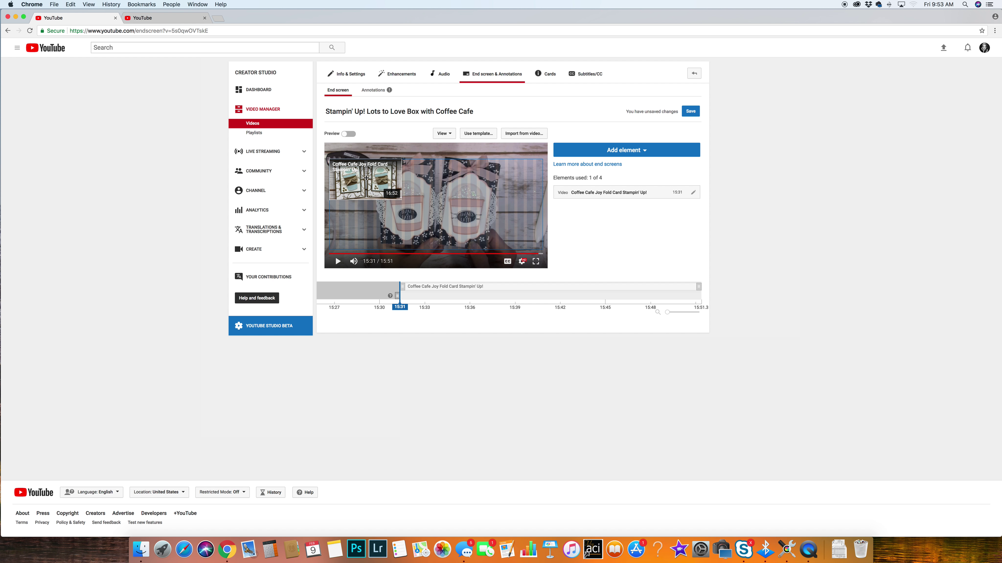
pyautogui.moveTo(358, 176); pyautogui.dragTo(529, 178)
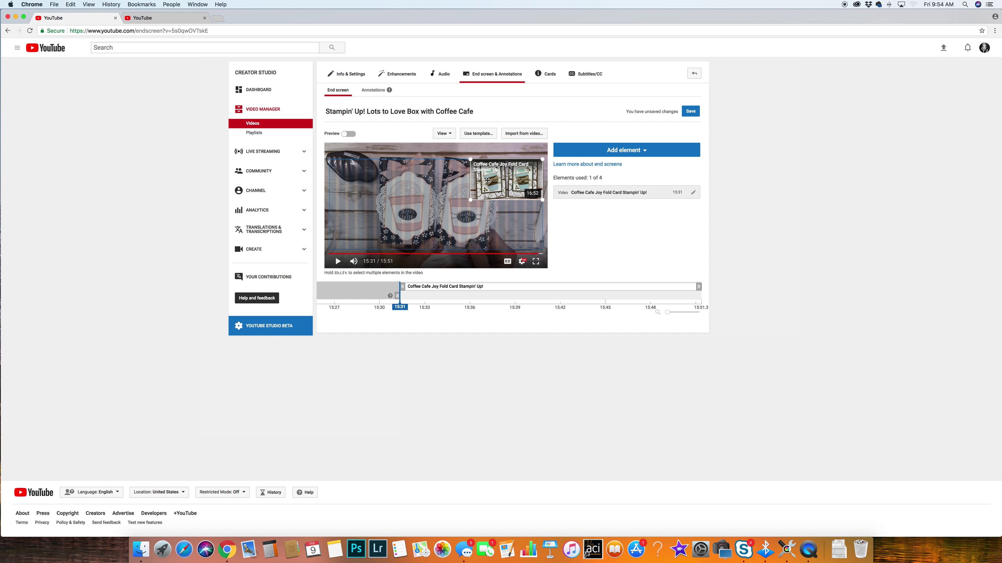
# - Add a Subscribe element for the channel and save the end screen
pyautogui.click(623, 149)
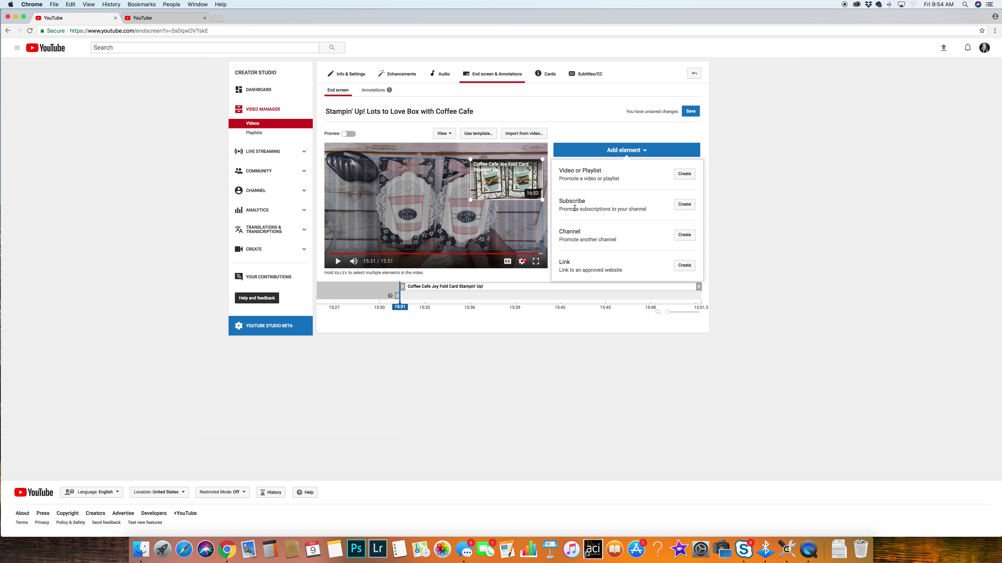
pyautogui.click(684, 205)
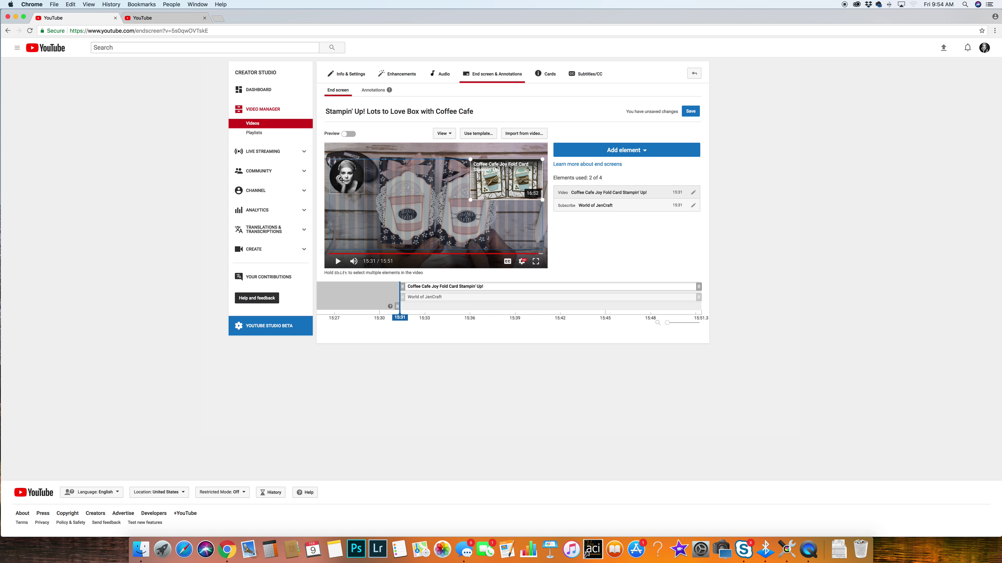
pyautogui.click(690, 112)
# - Open the video's watch page, pause it and jump to about 15:43 to check the video and subscribe elements
pyautogui.click(406, 112)
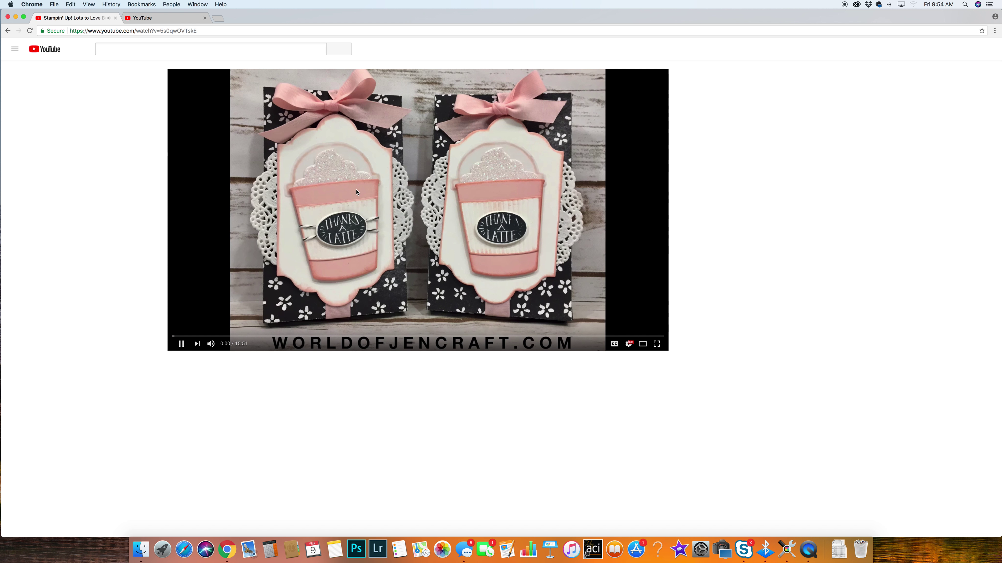
pyautogui.click(181, 343)
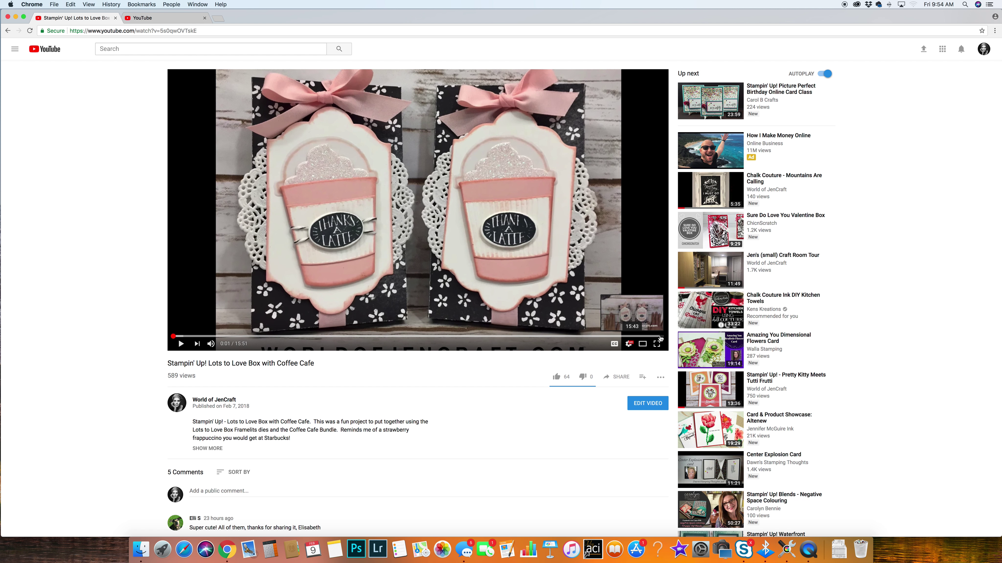
pyautogui.click(660, 337)
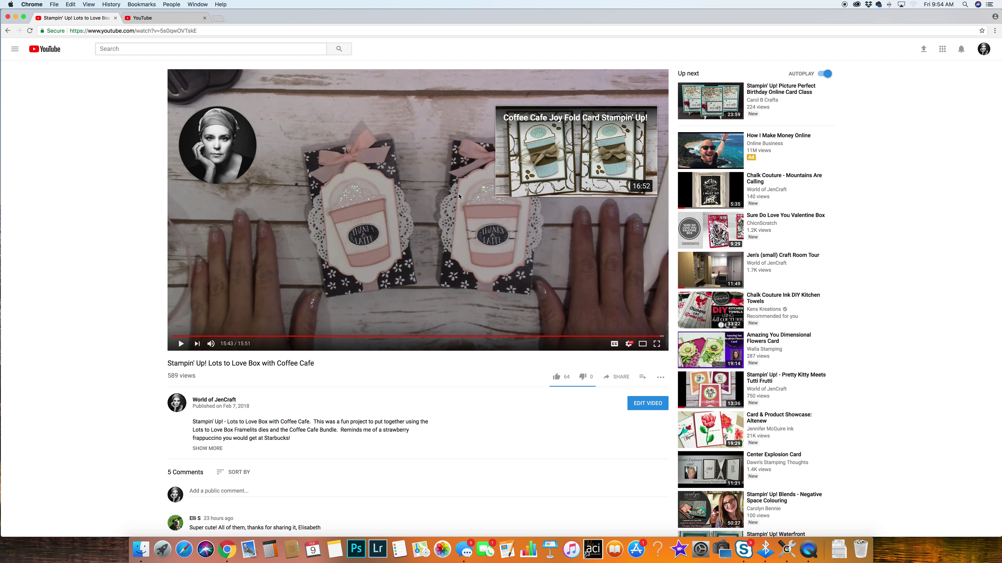
pyautogui.moveTo(235, 134)
pyautogui.moveTo(228, 150)
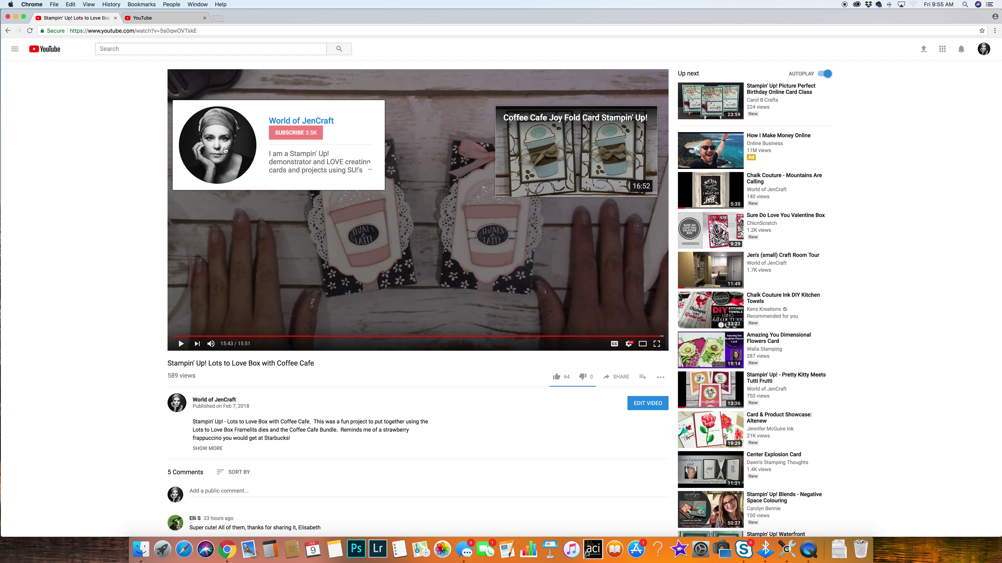